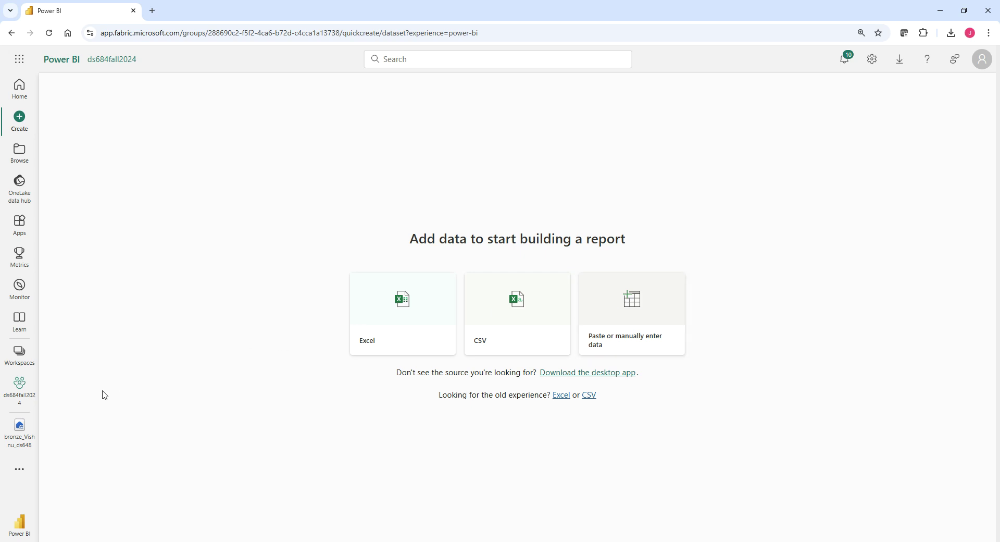
# - Open the bronze lakehouse and start a new semantic model named DemoPowerBI
pyautogui.click(36, 435)
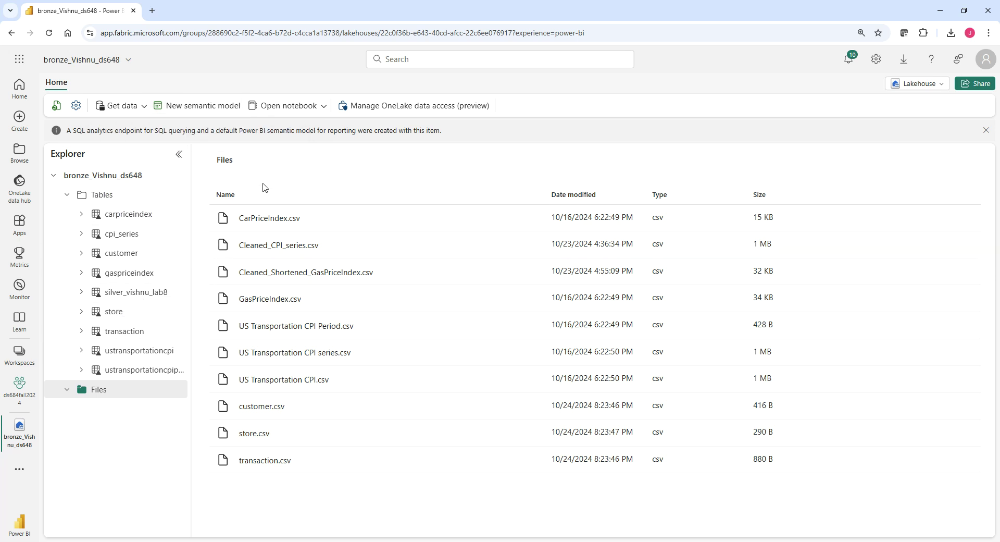
pyautogui.click(200, 107)
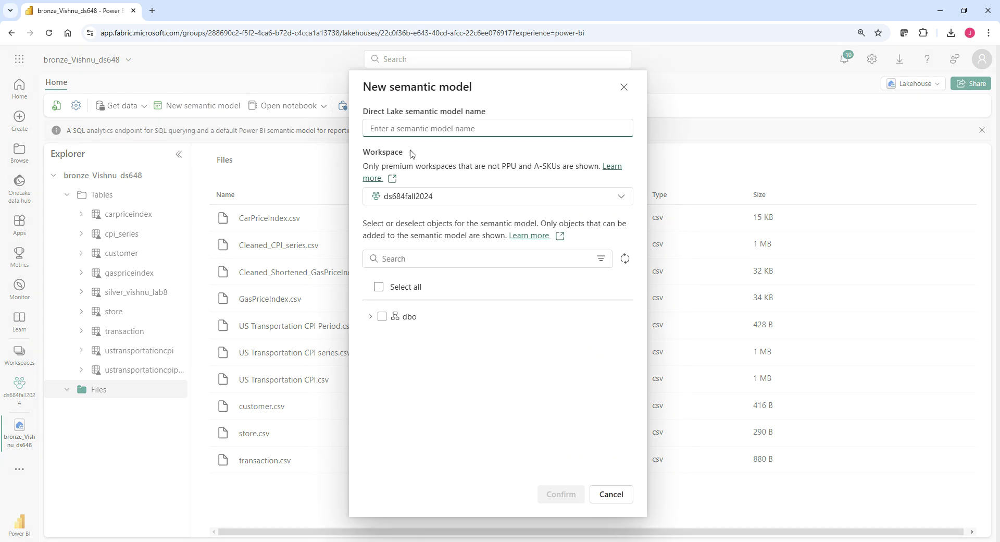
pyautogui.write('DemoPowerBI')
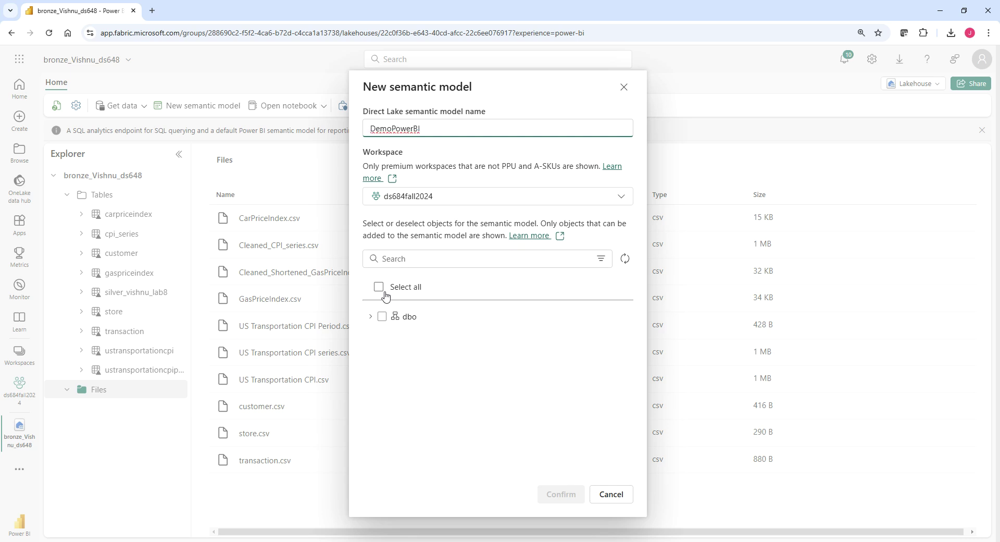
# - Include the customer, store and transaction tables from dbo in the semantic model and create it
pyautogui.click(371, 316)
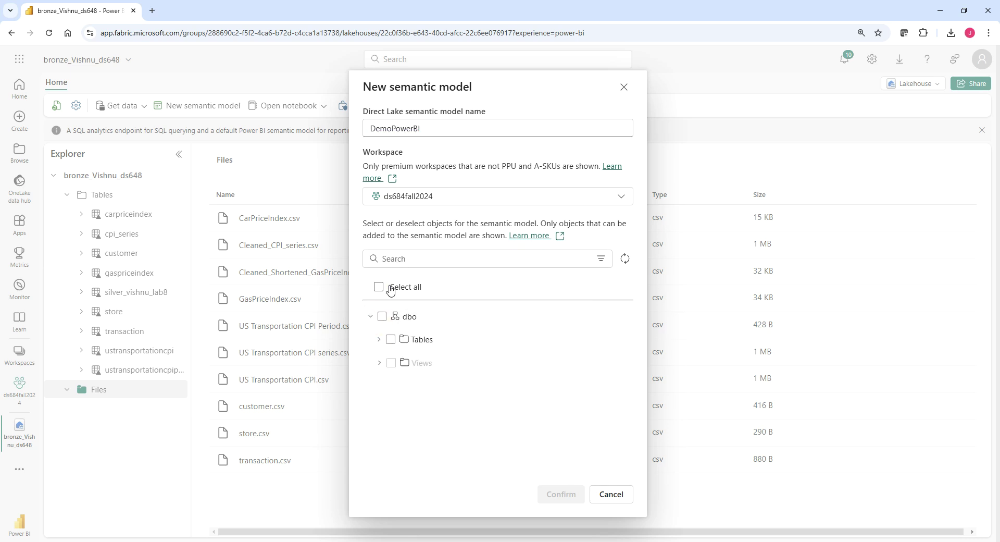
pyautogui.click(379, 338)
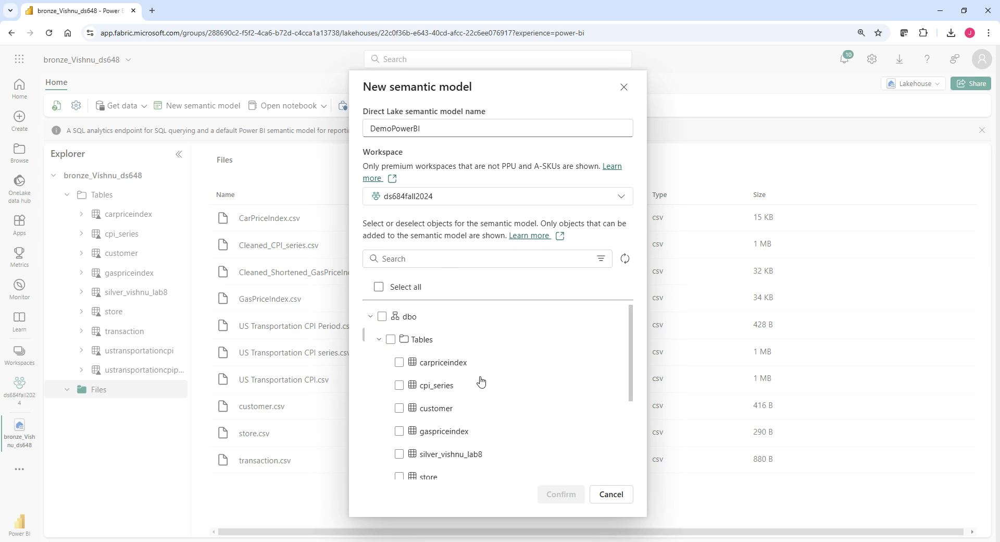
pyautogui.click(399, 408)
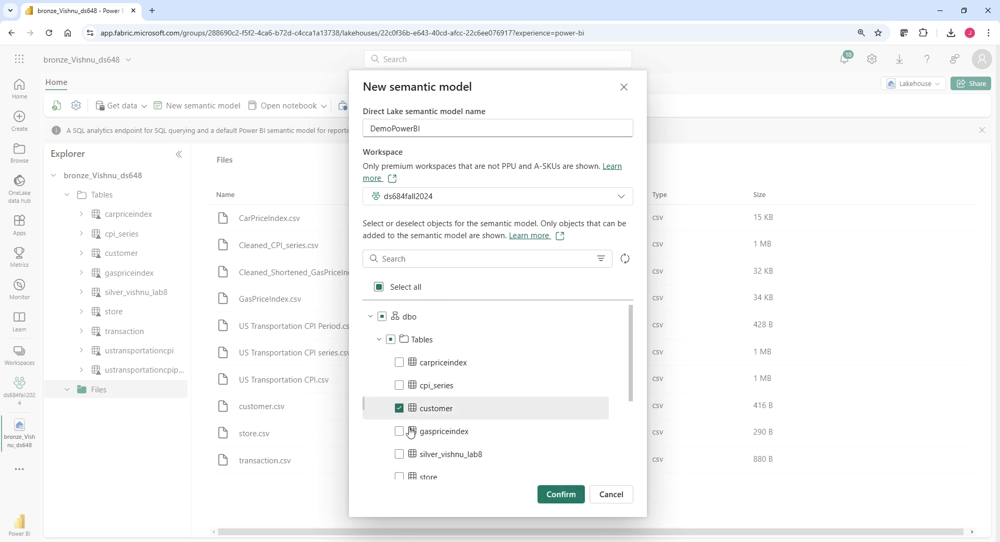
pyautogui.click(400, 476)
pyautogui.scroll(-1, 453, 434)
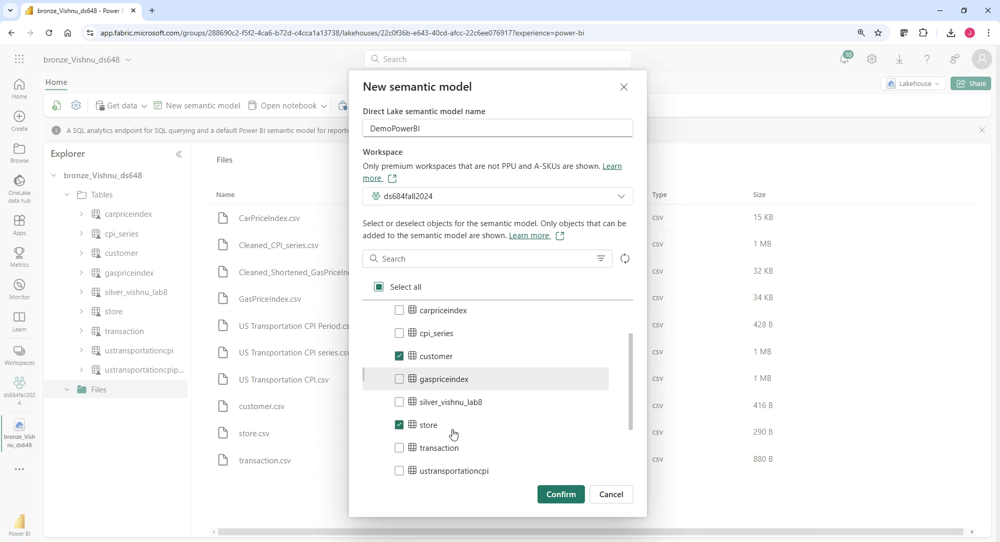
pyautogui.click(400, 448)
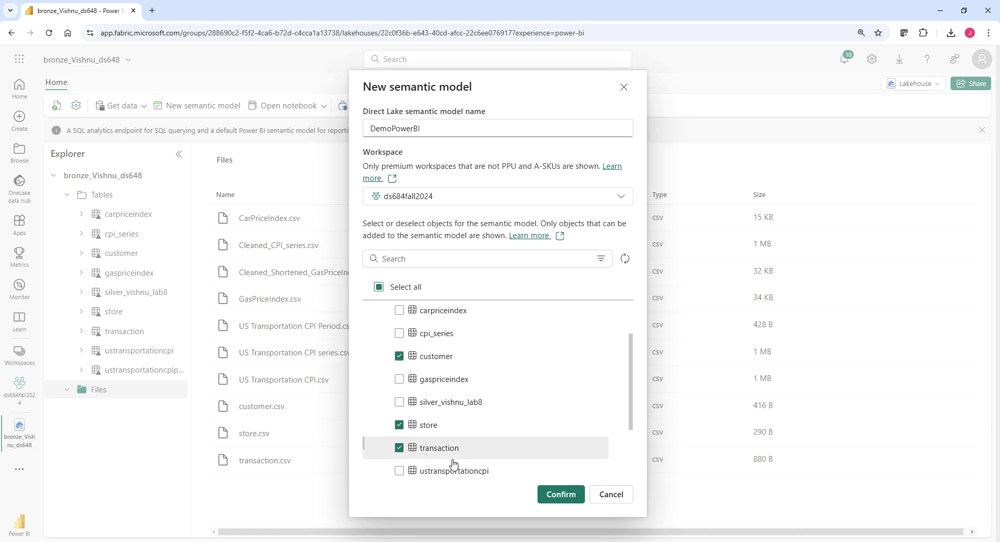
pyautogui.click(561, 494)
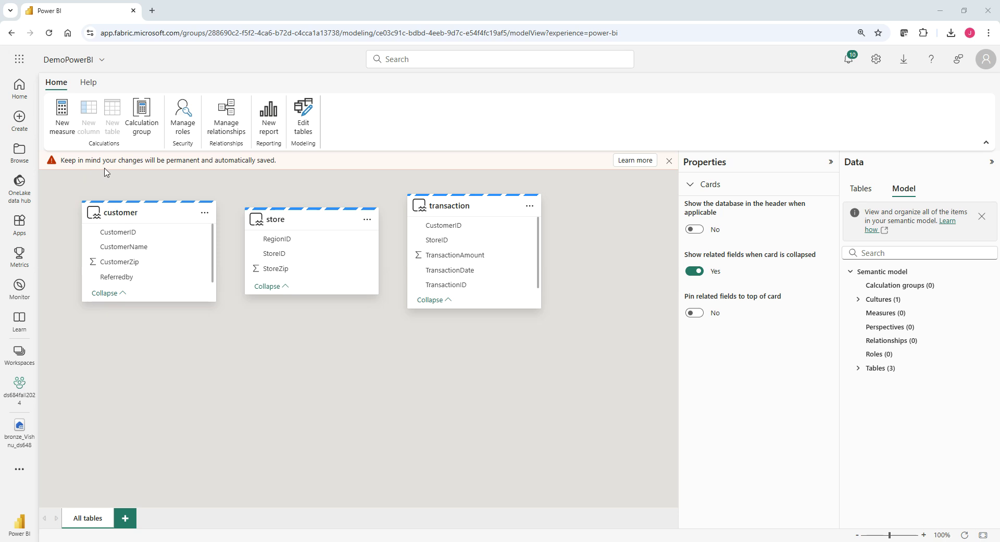
# - Dismiss the autosave notice and arrange the table cards with store opposite customer and transaction lower down between them
pyautogui.moveTo(61, 159); pyautogui.dragTo(215, 160)
pyautogui.click(237, 161)
pyautogui.click(668, 161)
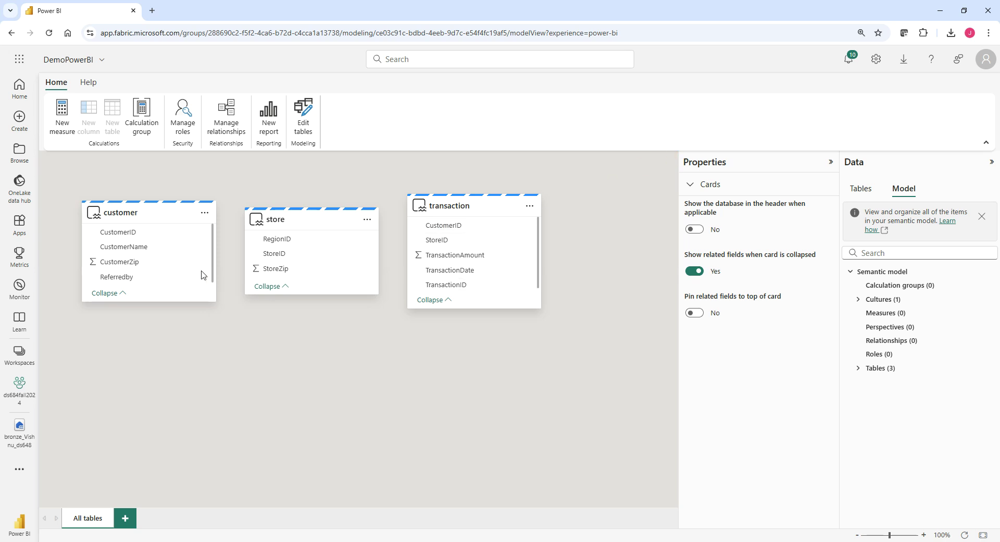
pyautogui.moveTo(309, 219); pyautogui.dragTo(583, 211)
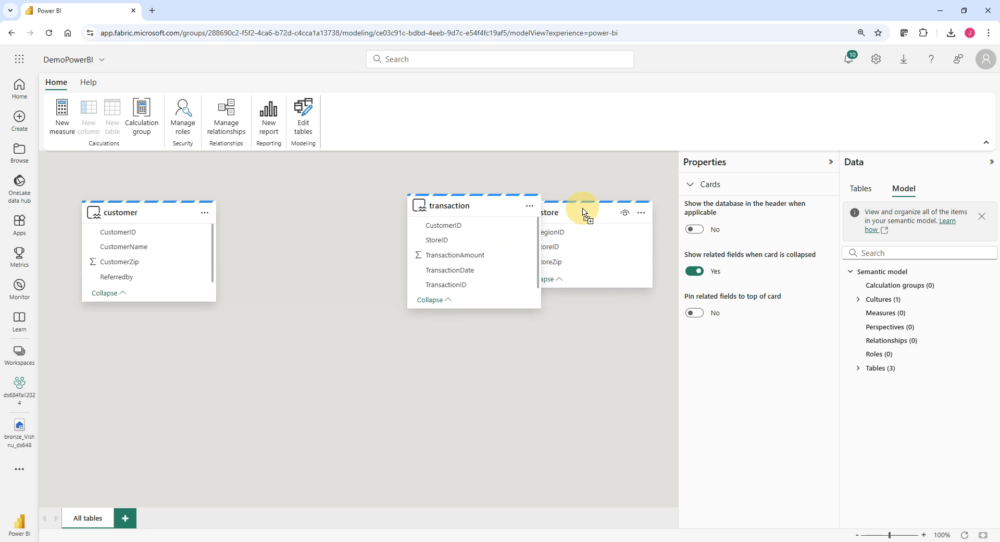
pyautogui.moveTo(469, 206); pyautogui.dragTo(350, 277)
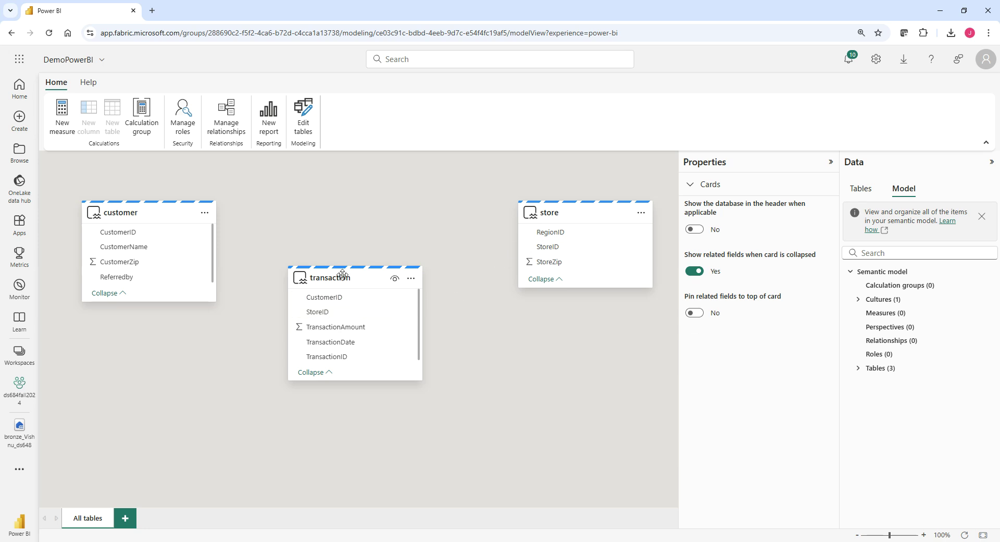
pyautogui.moveTo(336, 313); pyautogui.dragTo(585, 251)
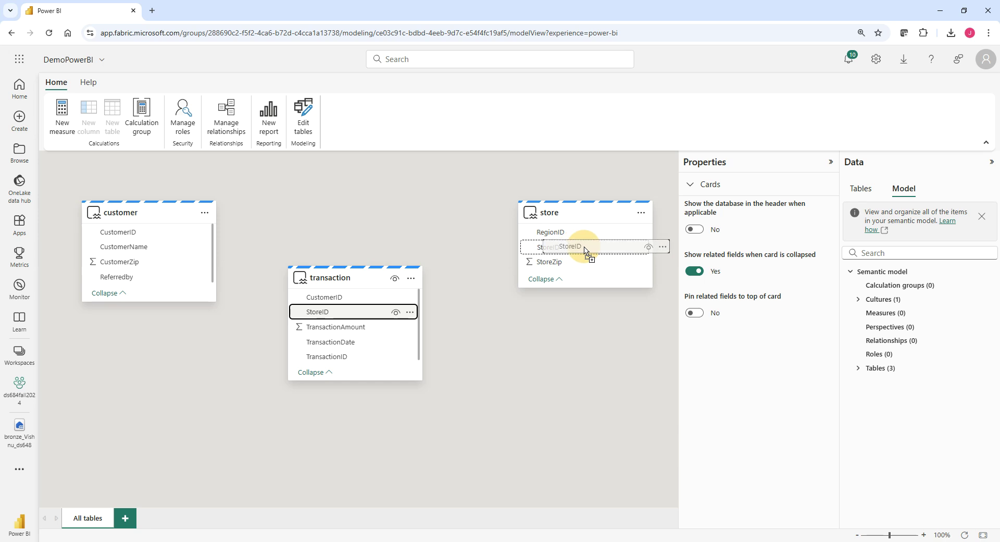
pyautogui.moveTo(585, 251); pyautogui.dragTo(584, 250)
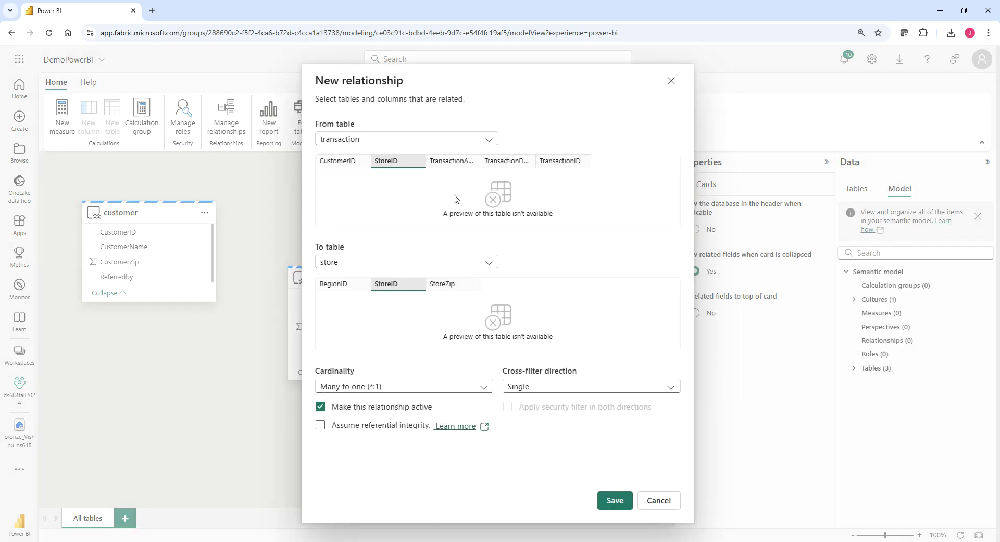
pyautogui.click(371, 390)
pyautogui.click(371, 380)
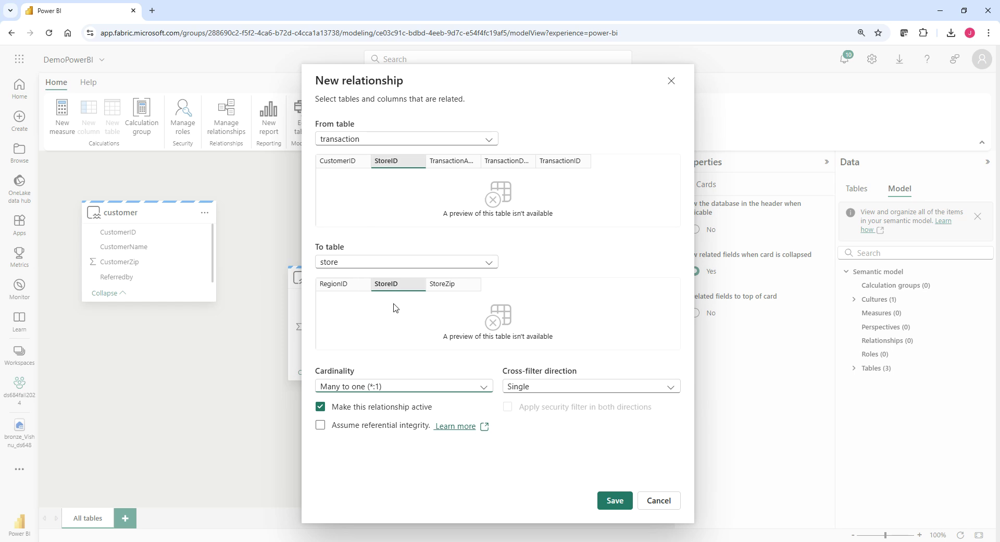
pyautogui.click(651, 501)
# - Create a one-to-many (1:*) relationship from StoreID in the store table to StoreID in the transaction table
pyautogui.moveTo(549, 247); pyautogui.dragTo(383, 316)
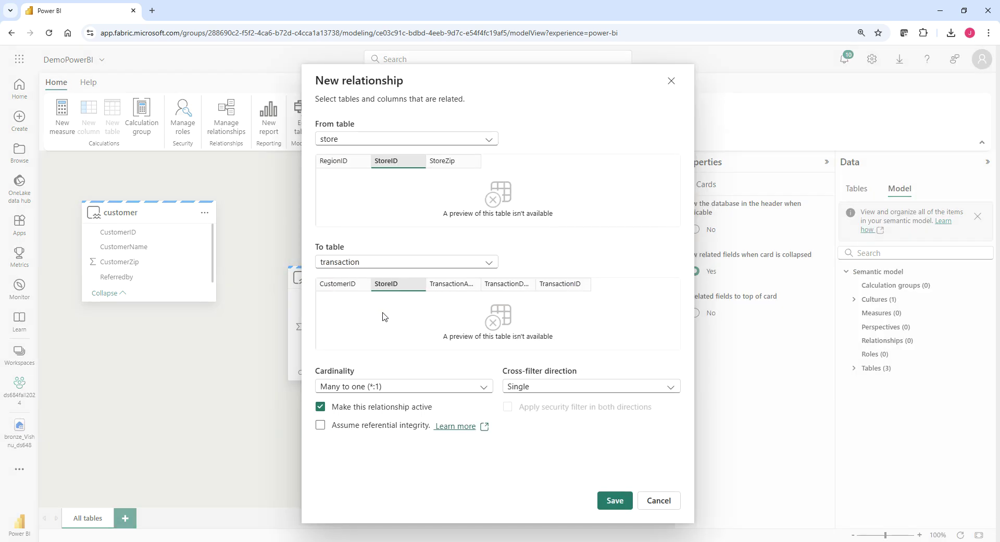
pyautogui.click(375, 392)
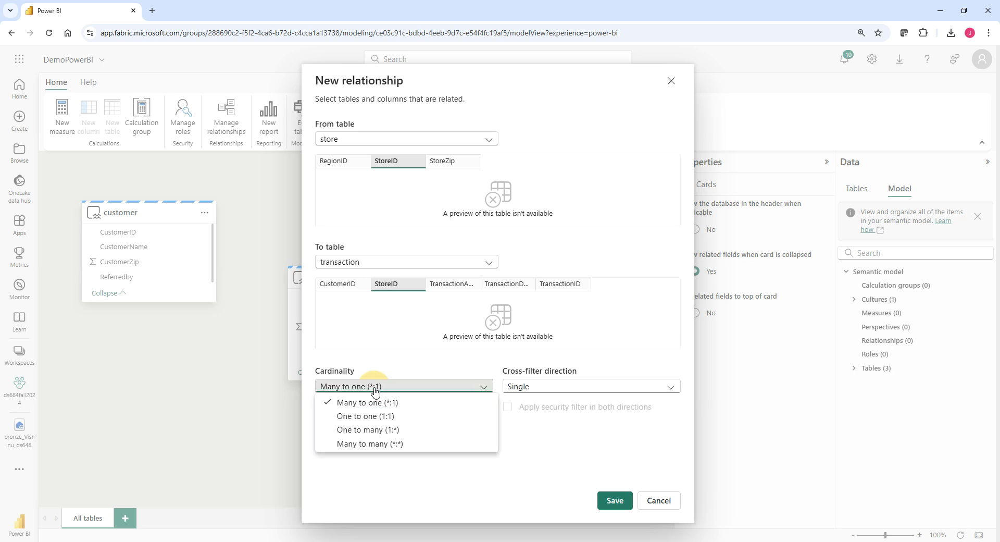
pyautogui.click(381, 429)
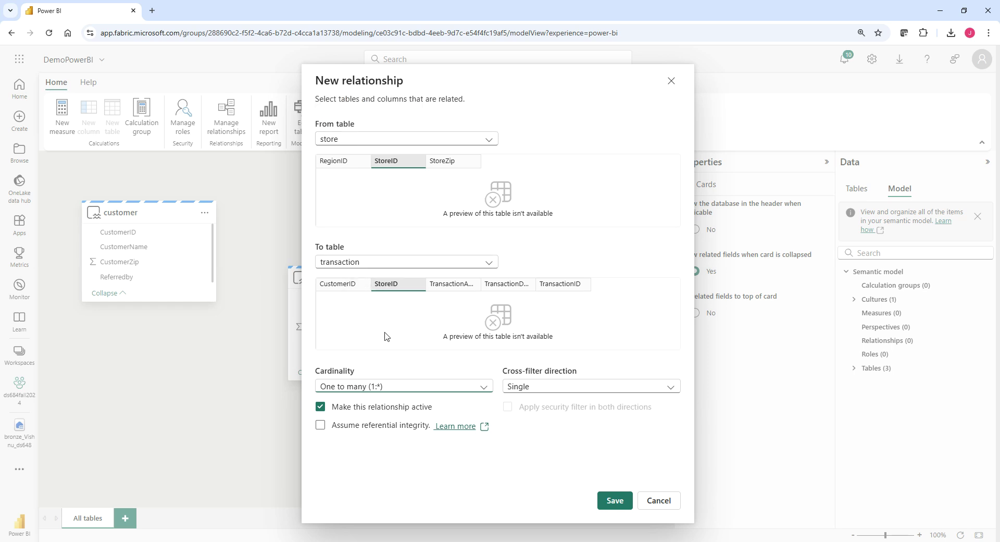
pyautogui.click(619, 505)
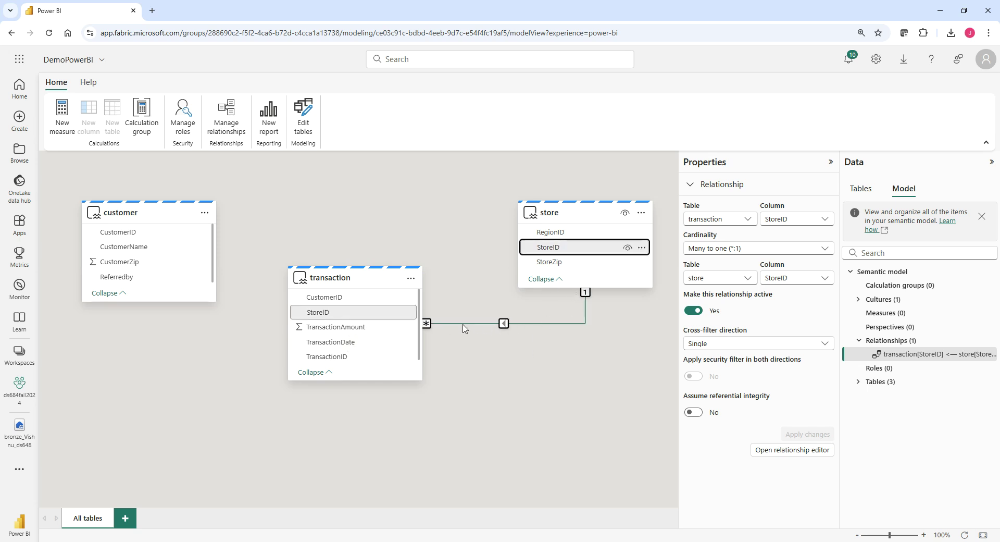
# - Create a many-to-one (*:1) relationship from CustomerID in the transaction table to CustomerID in the customer table
pyautogui.moveTo(337, 301); pyautogui.dragTo(211, 235)
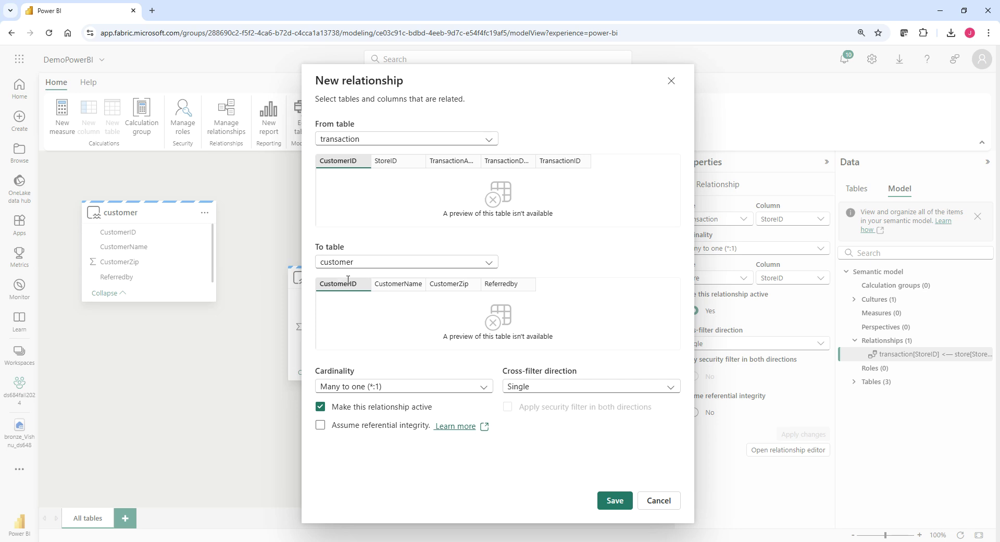
pyautogui.click(614, 499)
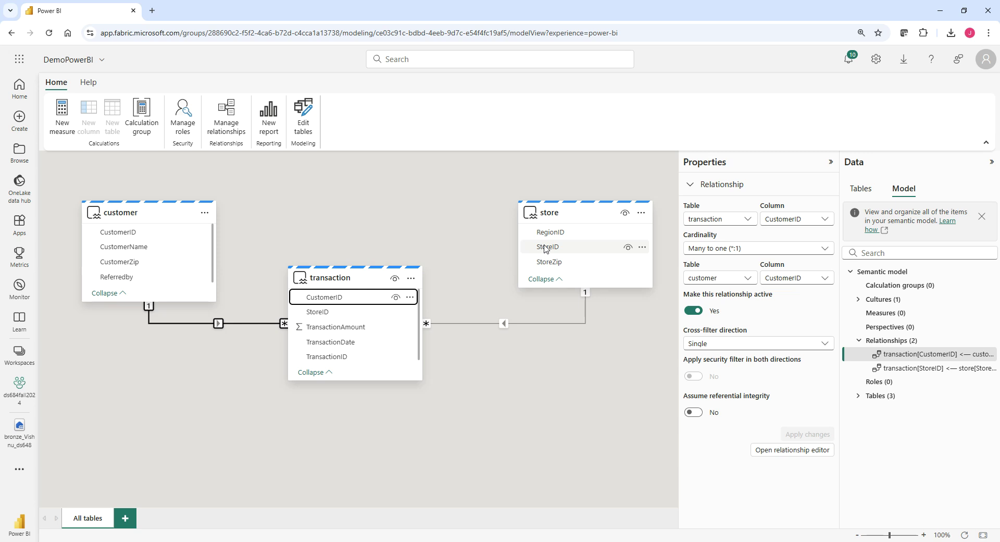
pyautogui.click(526, 369)
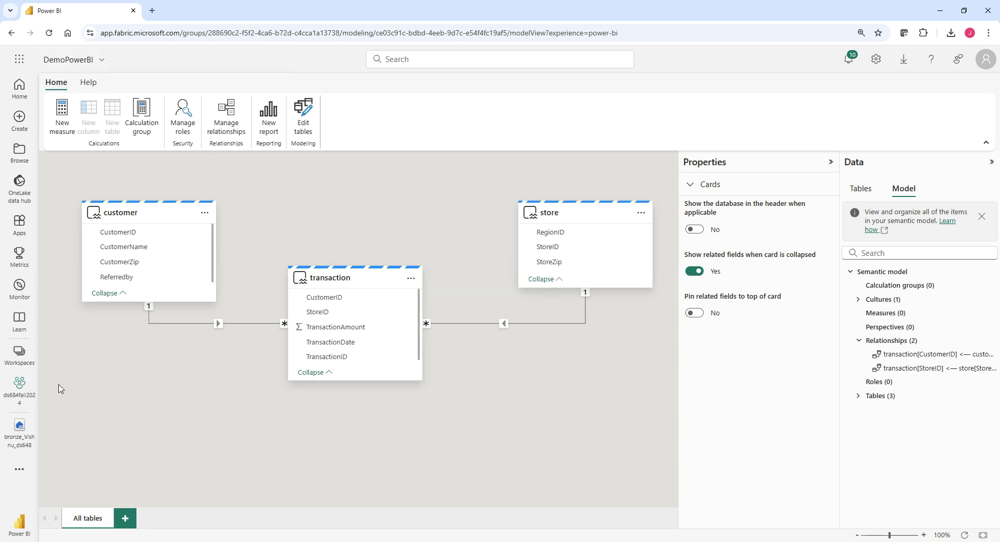
# - Create a blank report in the ds684fall2024 workspace based on the published DemoPowerBI semantic model
pyautogui.click(22, 389)
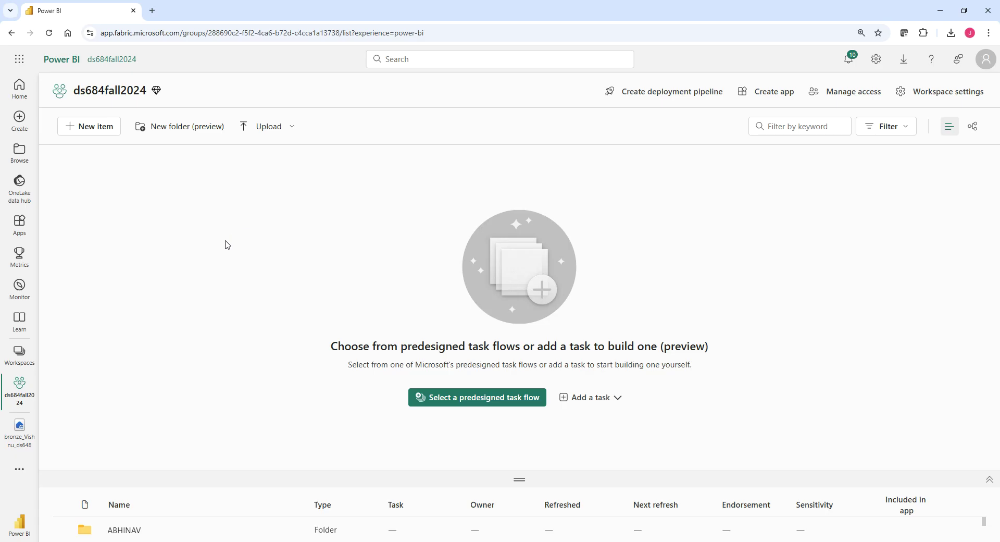
pyautogui.click(96, 135)
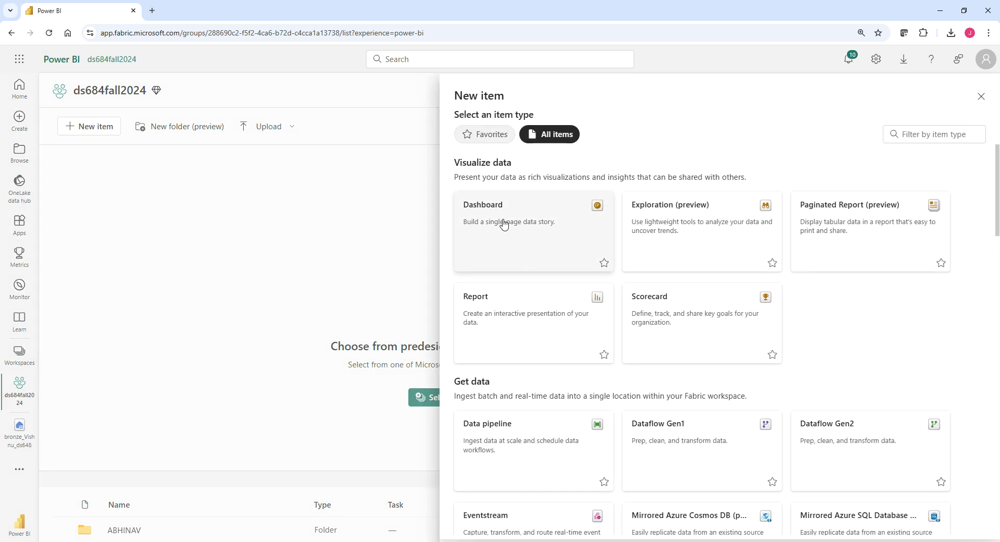
pyautogui.moveTo(455, 166); pyautogui.dragTo(513, 166)
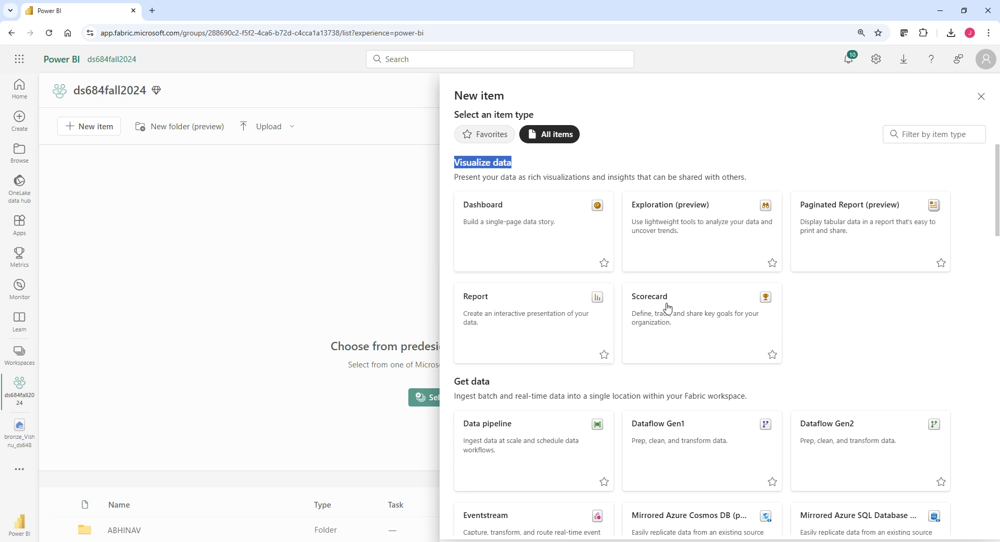
pyautogui.click(487, 315)
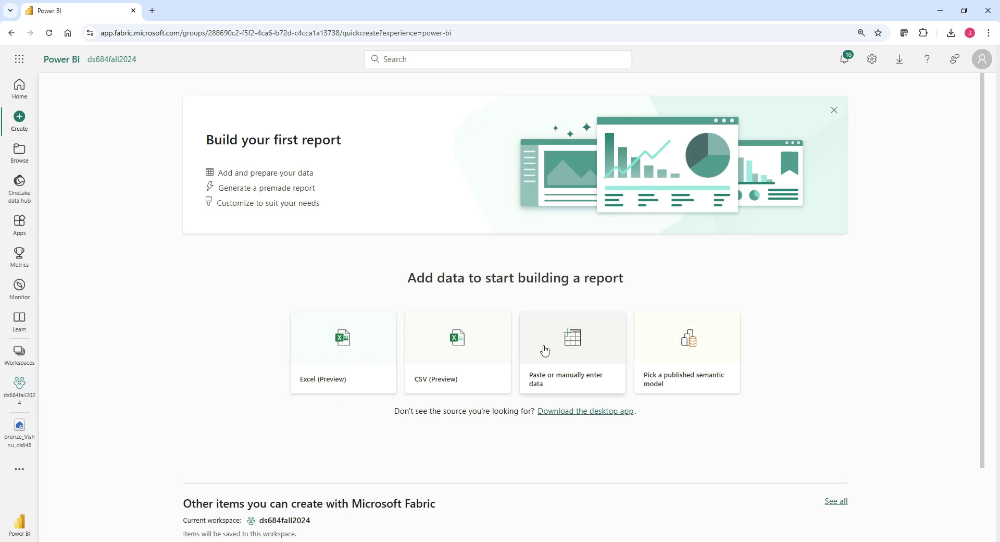
pyautogui.click(691, 354)
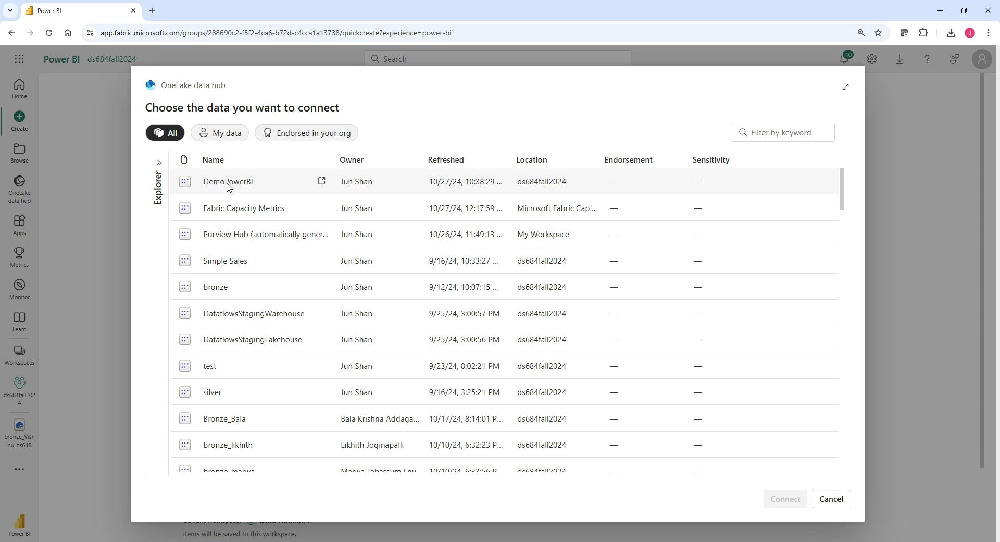
pyautogui.click(230, 185)
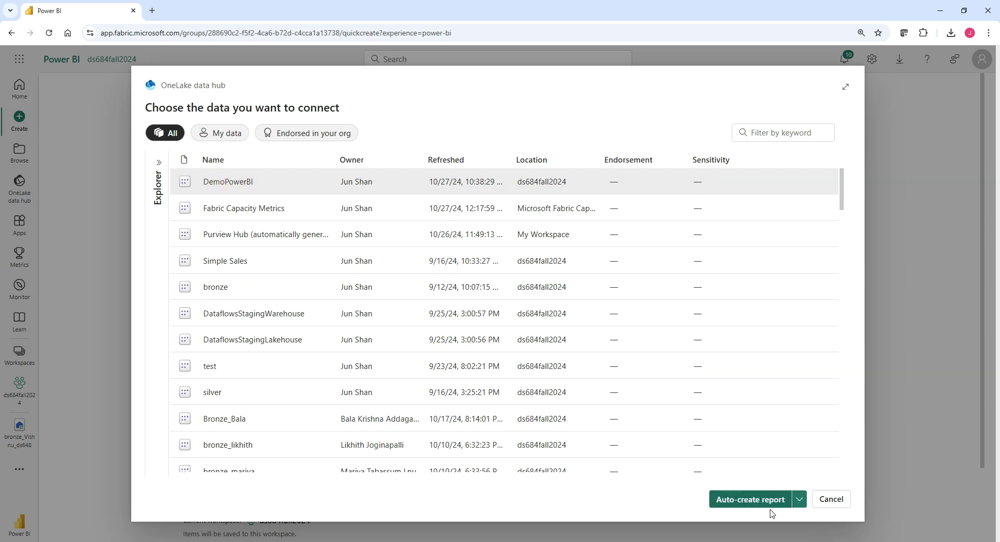
pyautogui.click(800, 500)
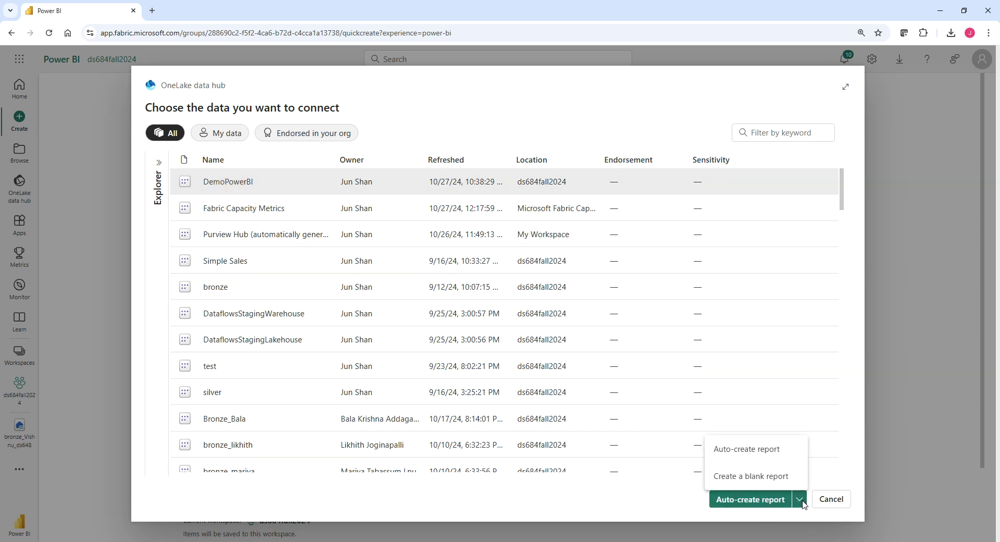
pyautogui.click(759, 476)
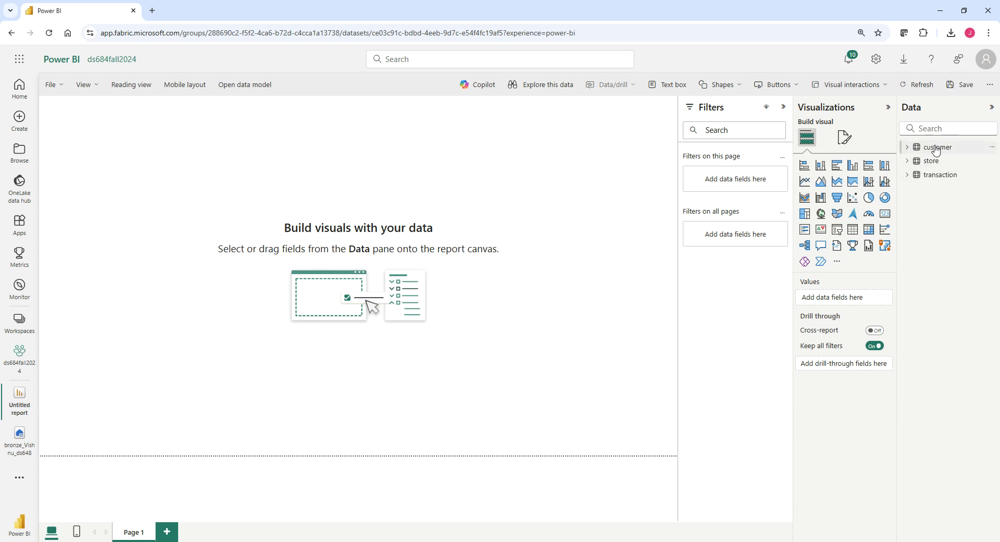
# - Add a table visual to Page 1 with CustomerID and the sum of TransactionAmount from the transaction table
pyautogui.click(934, 174)
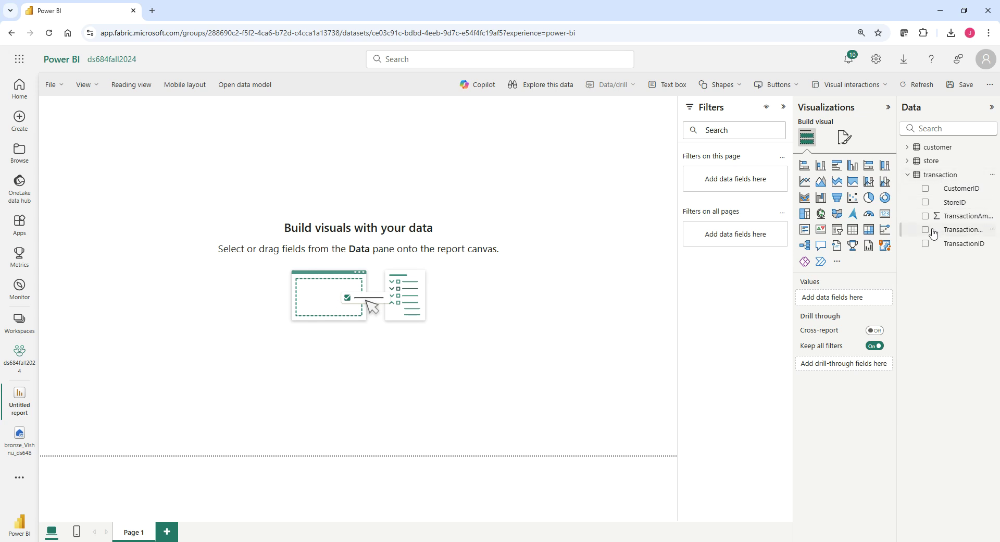
pyautogui.click(925, 189)
pyautogui.click(926, 216)
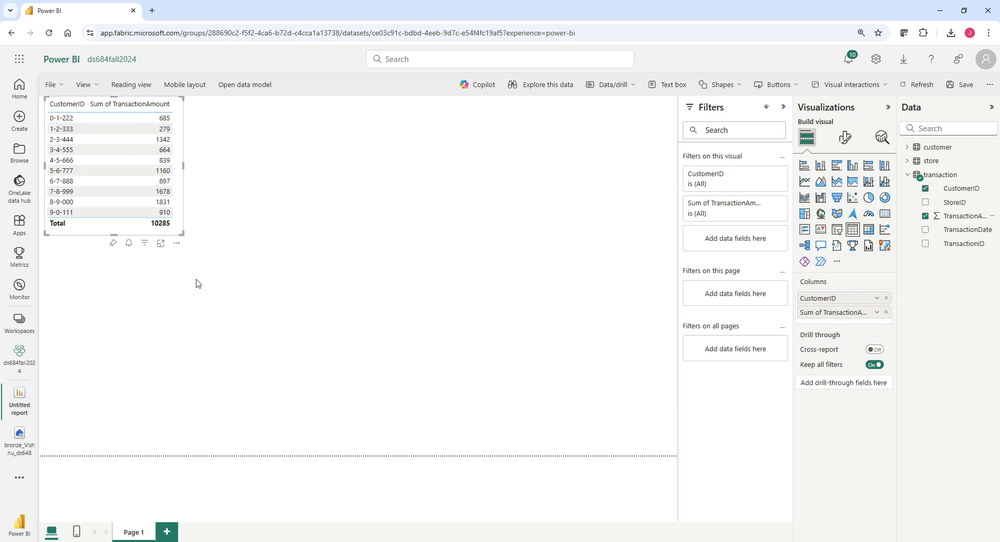
# - Add a new report page, place it before Page 1 and rename it Front Page
pyautogui.click(168, 534)
pyautogui.moveTo(181, 536); pyautogui.dragTo(124, 537)
pyautogui.doubleClick(137, 533)
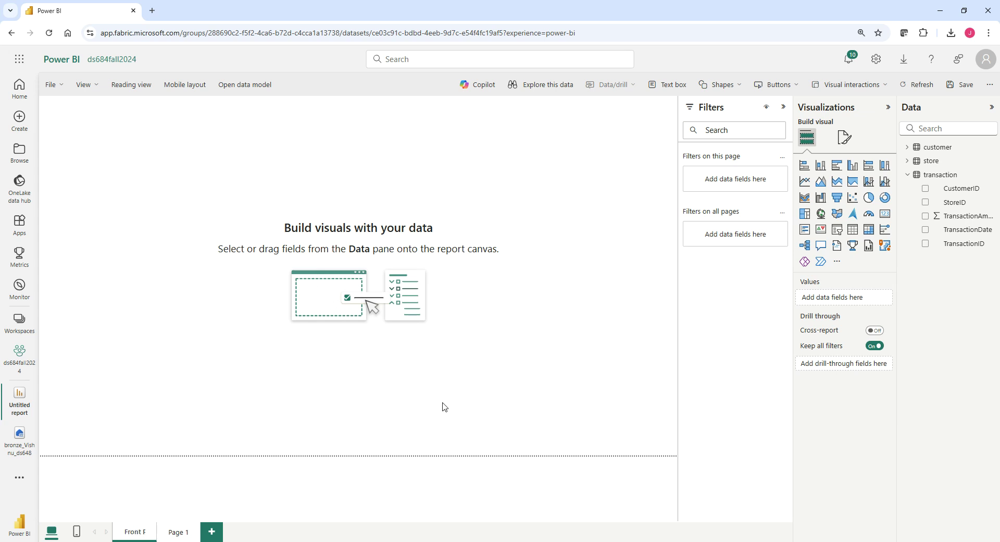
pyautogui.write('age')
pyautogui.press('Return')
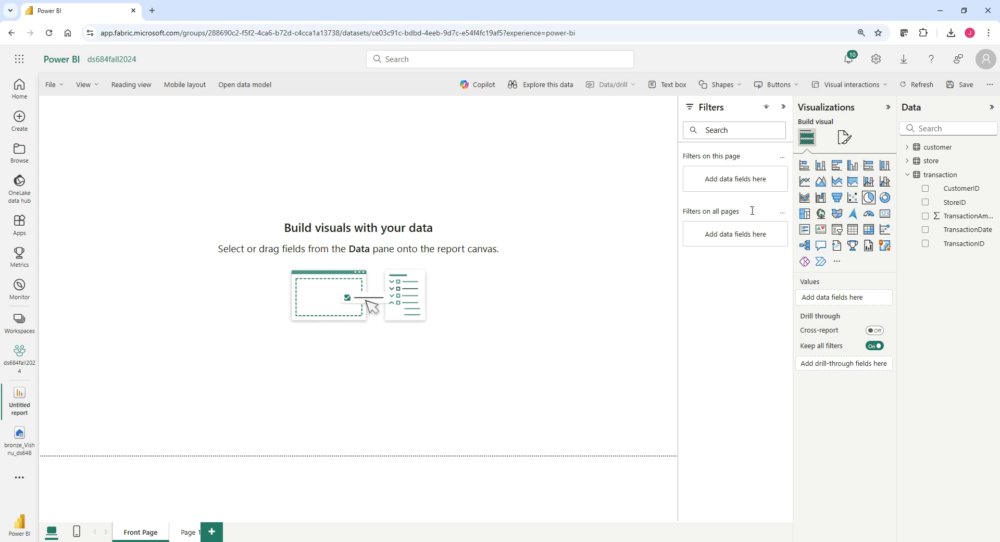
# - Add a pie chart to Front Page showing the sum of TransactionAmount by CustomerID from the transaction table
pyautogui.click(868, 197)
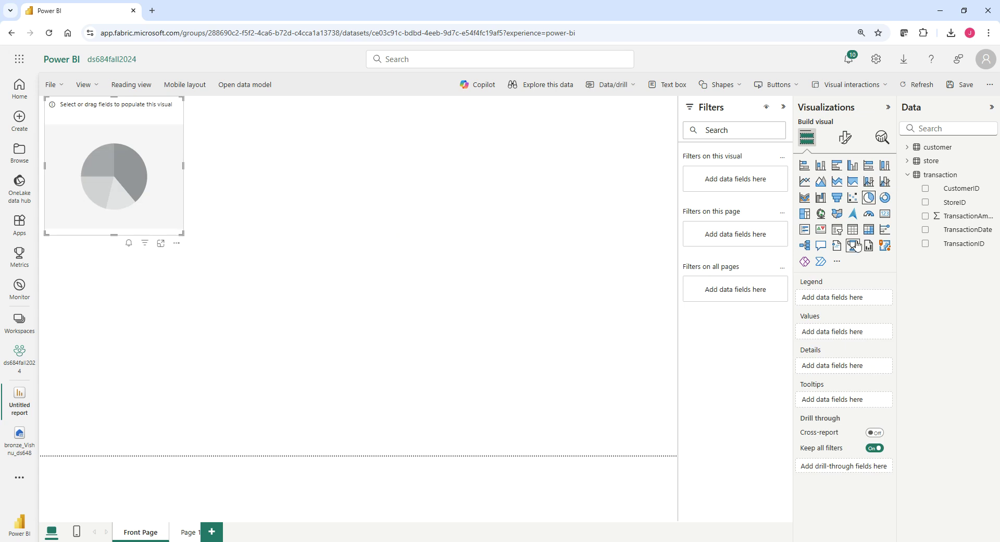
pyautogui.click(925, 189)
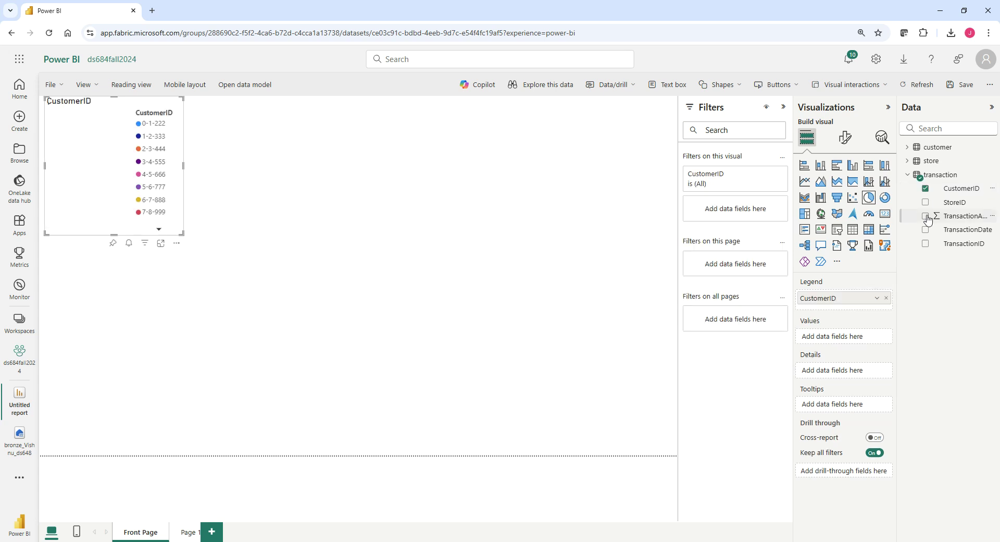
pyautogui.click(925, 215)
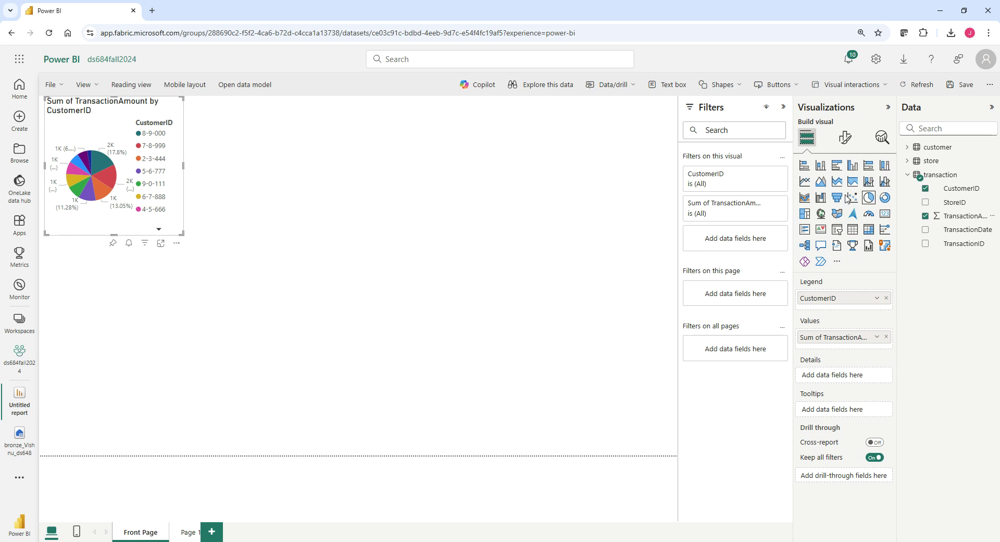
# - Convert the pie chart to a clustered column chart, shift it slightly and enlarge it so all customer columns fit
pyautogui.click(853, 165)
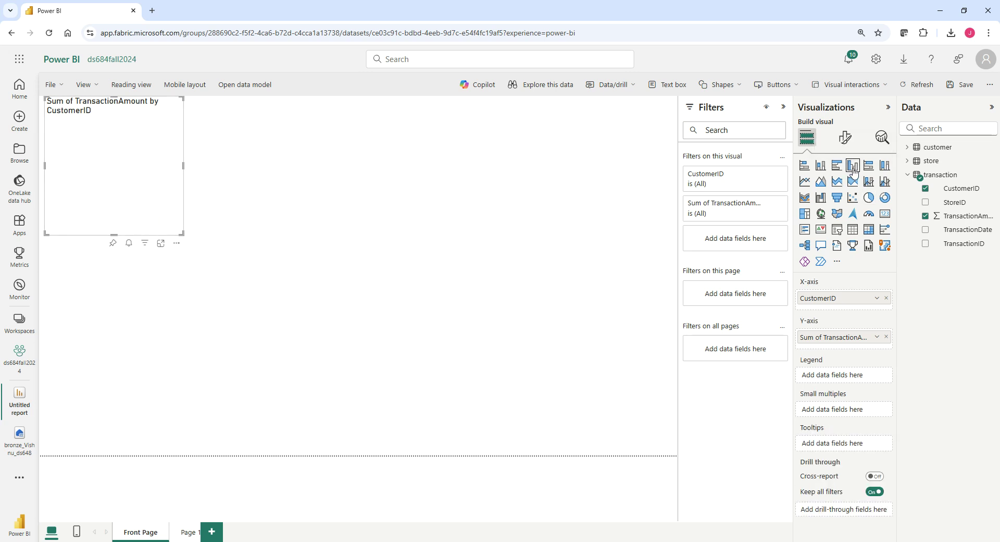
pyautogui.moveTo(104, 174)
pyautogui.mouseDown()
pyautogui.moveTo(205, 192)
pyautogui.moveTo(106, 183)
pyautogui.mouseUp()
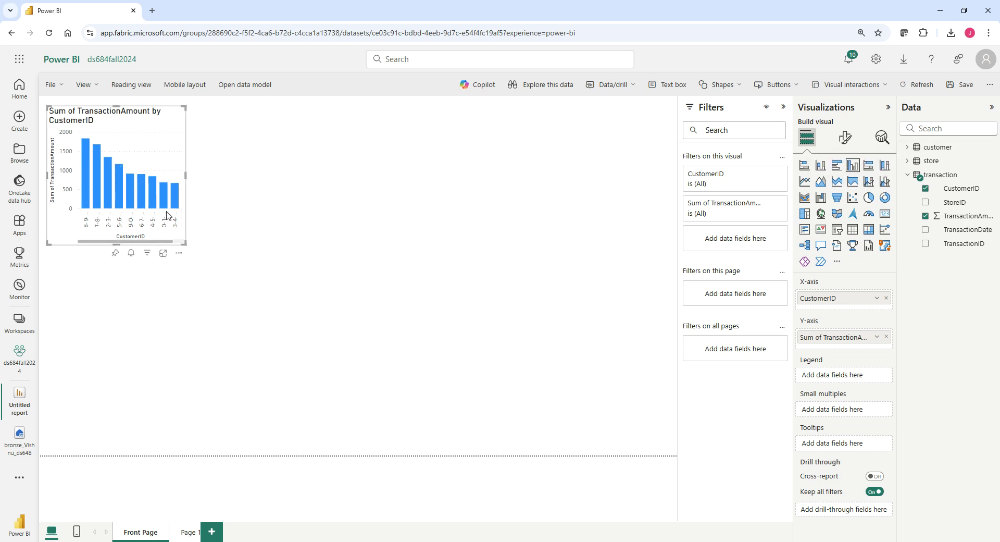
pyautogui.moveTo(186, 248); pyautogui.dragTo(277, 356)
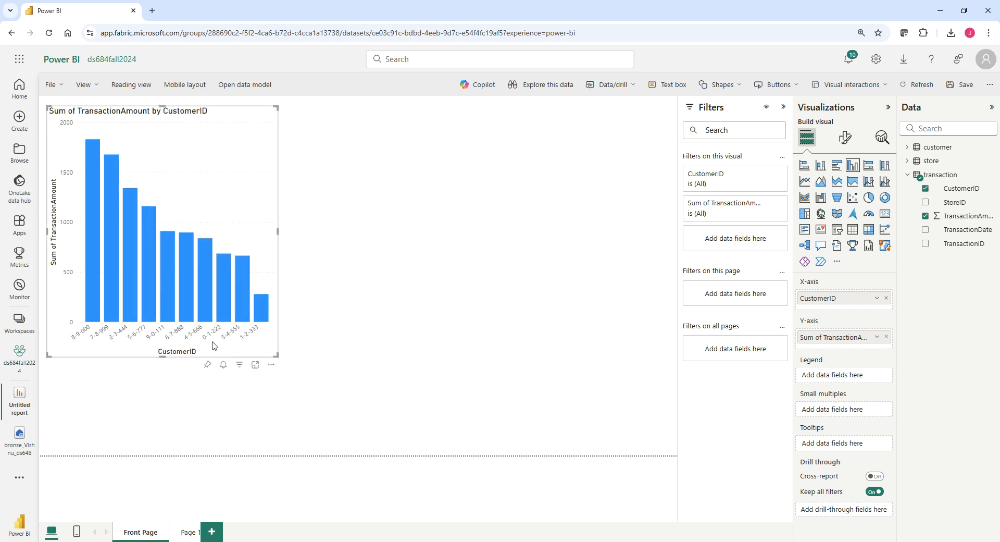
# - Replace CustomerID in the column chart with CustomerName from the customer table, using it as both legend and X-axis
pyautogui.click(908, 149)
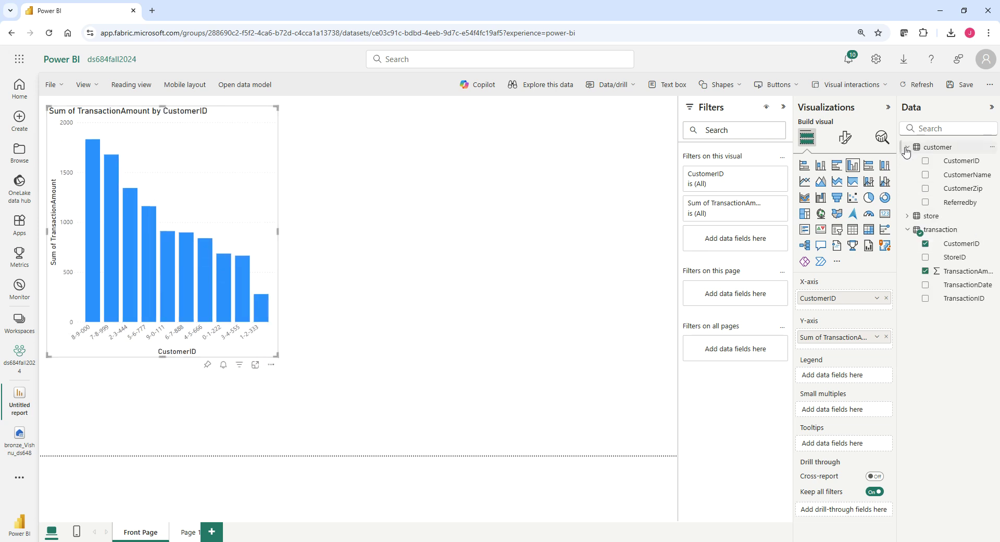
pyautogui.click(926, 177)
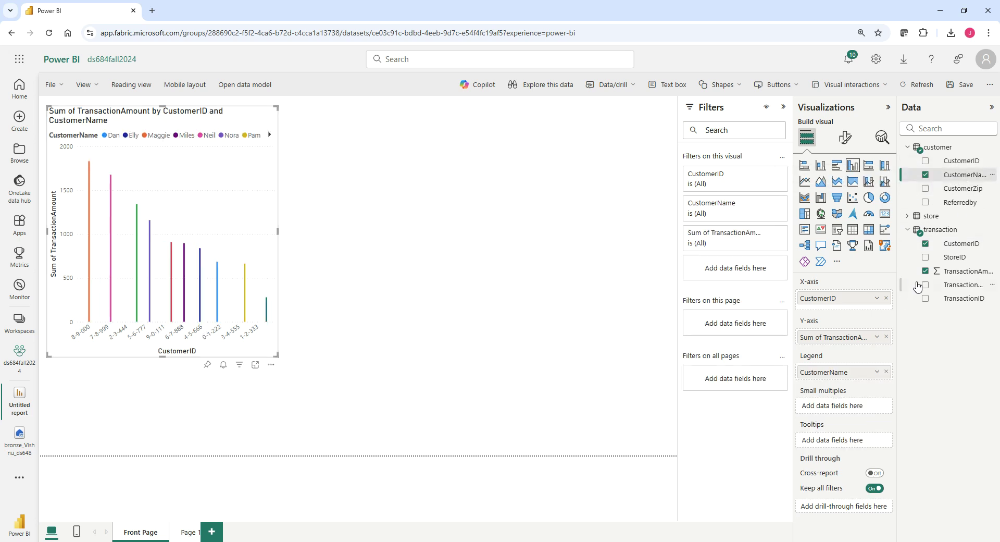
pyautogui.click(925, 244)
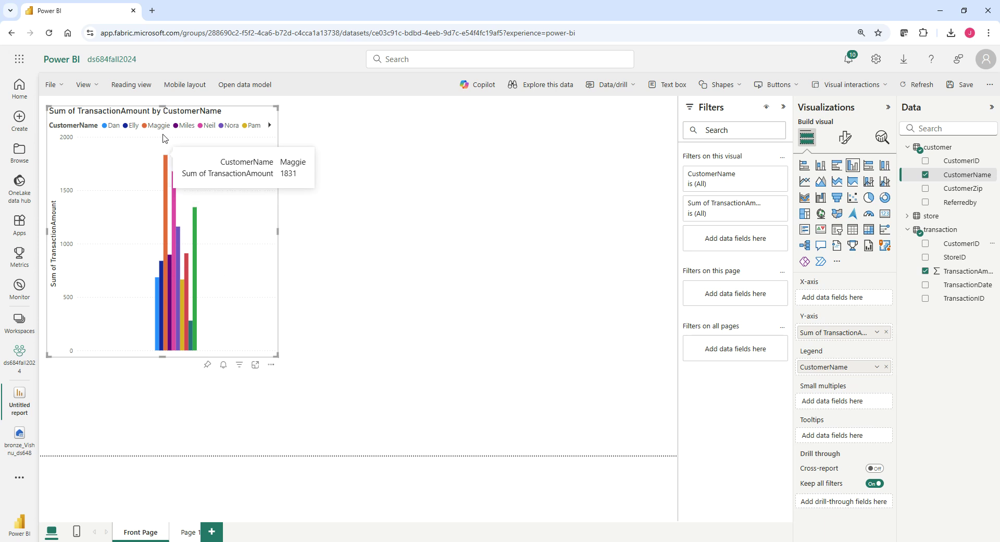
pyautogui.moveTo(166, 172)
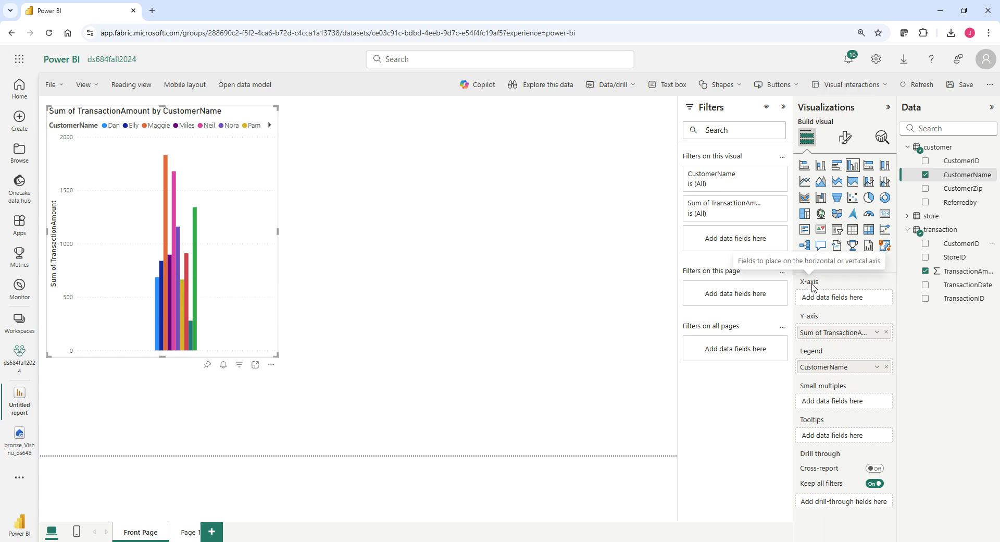
pyautogui.moveTo(958, 176); pyautogui.dragTo(853, 297)
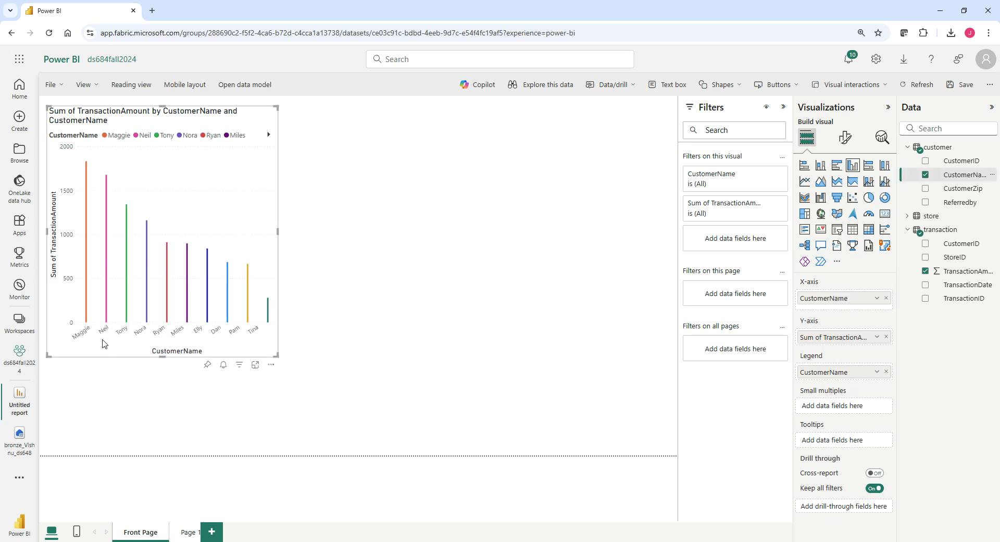